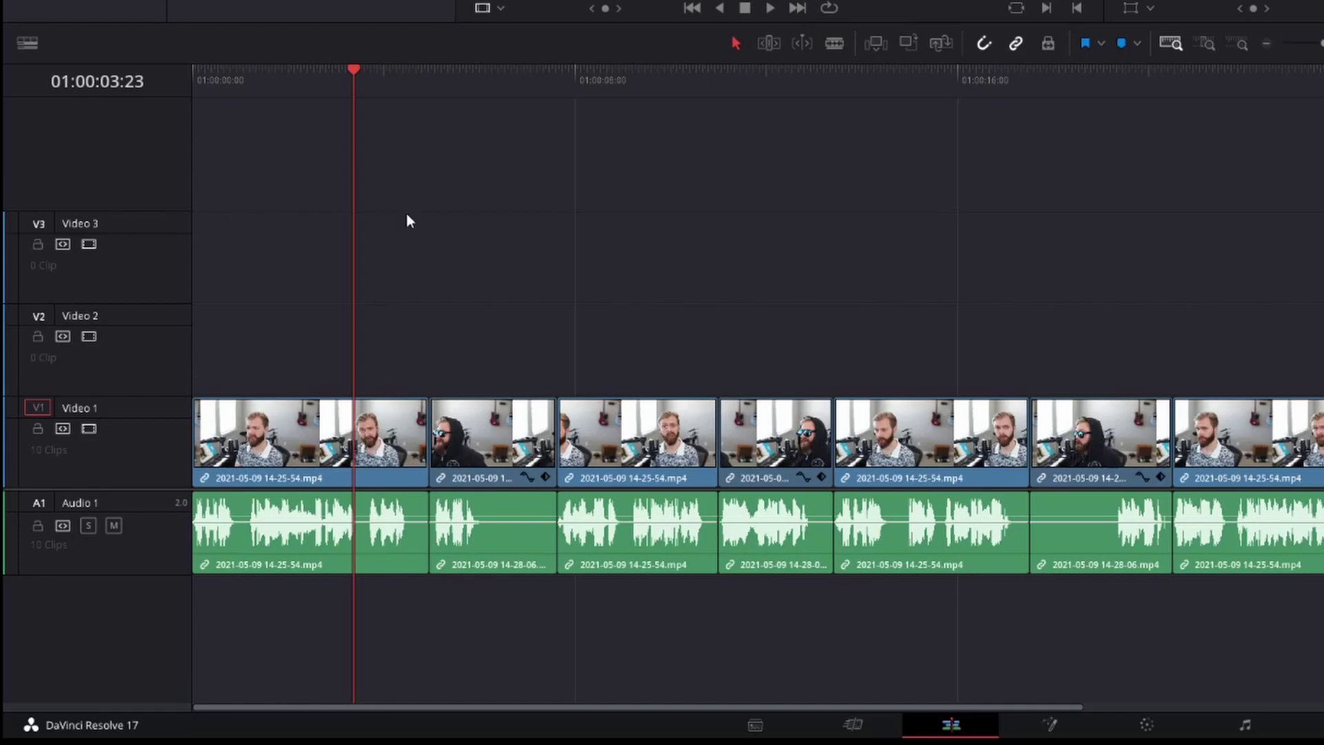
Step the playhead through the first edit points to review the cuts.
click(429, 76)
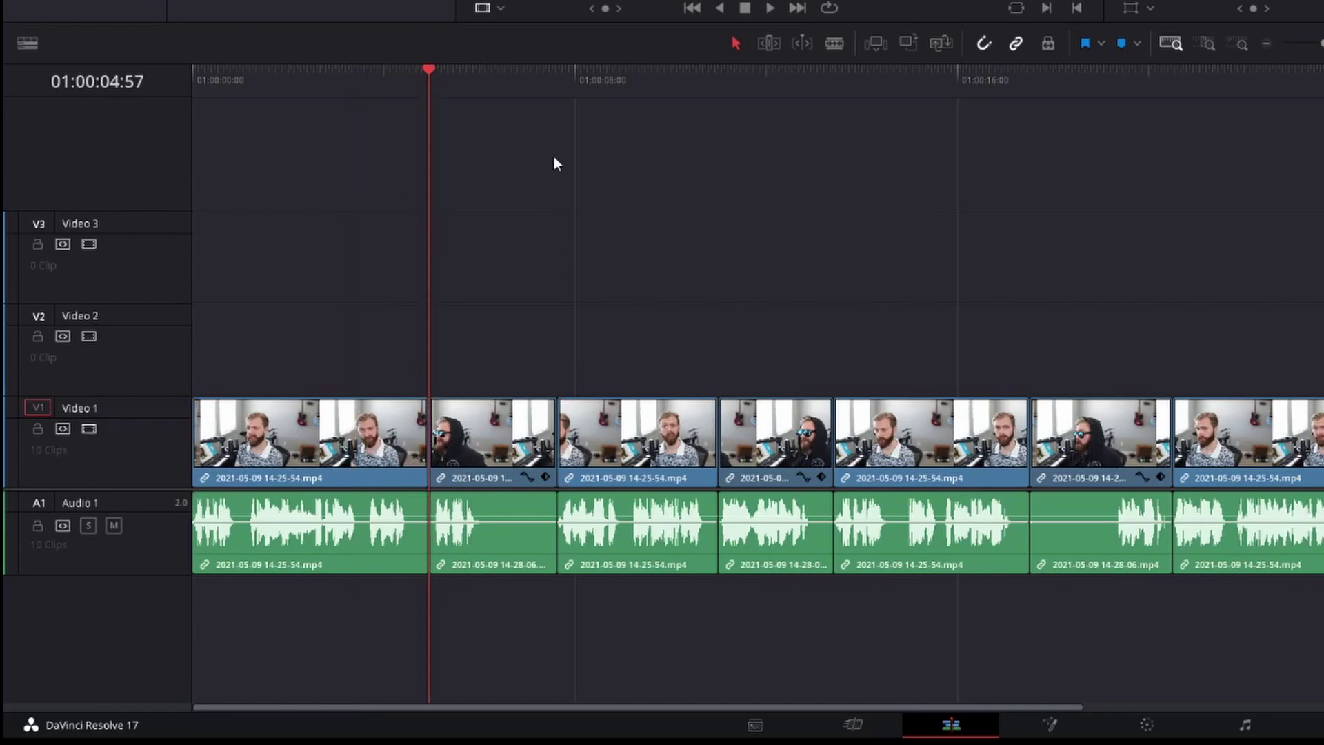
key(Down)
click(720, 84)
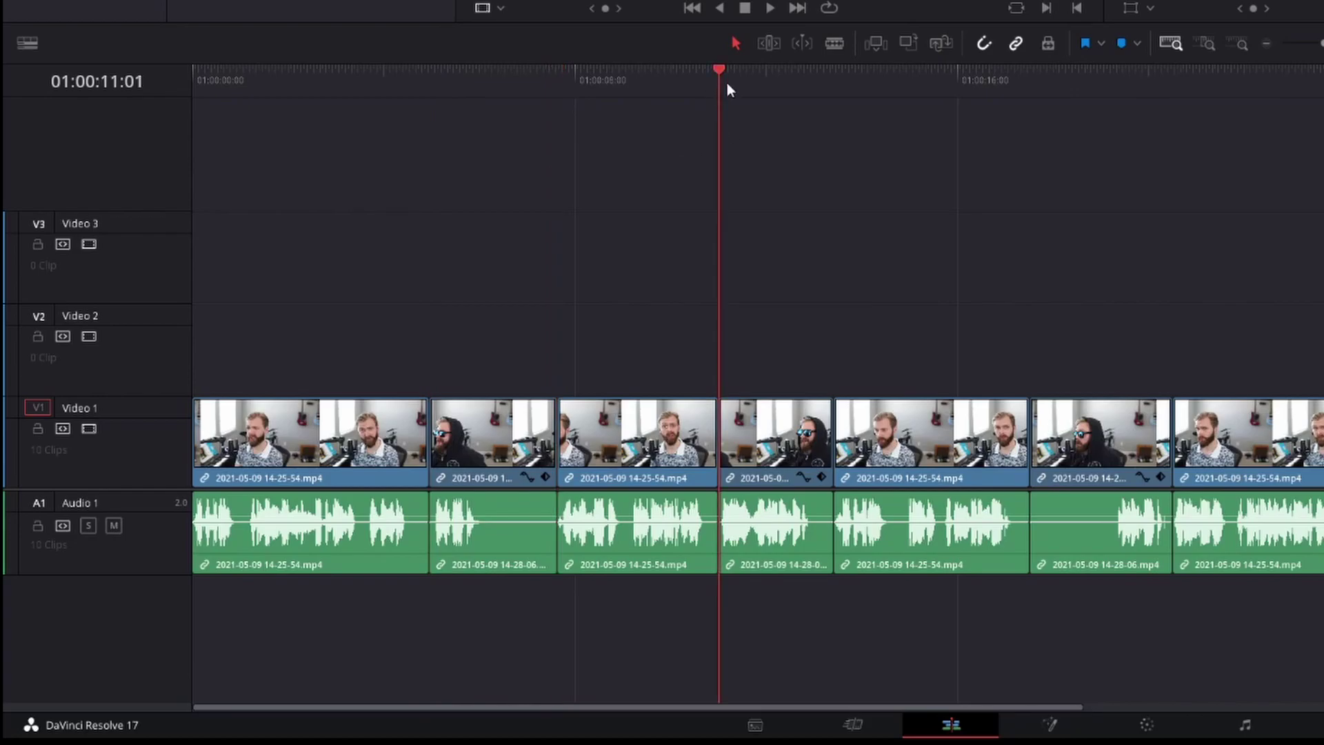
key(Down)
click(1056, 81)
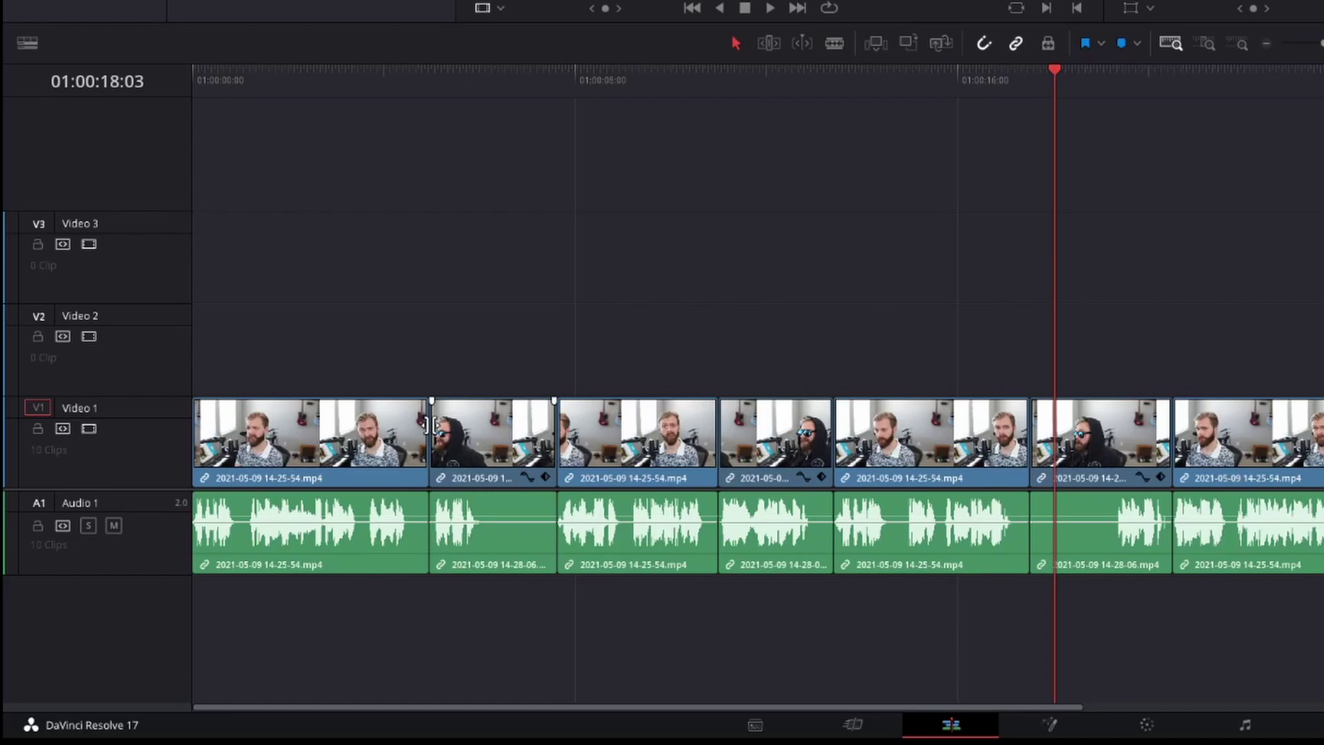
Roll only the V1 video edit between clips 1 and 2 back by 01:17.
key(alt)
key(alt)
click(429, 425)
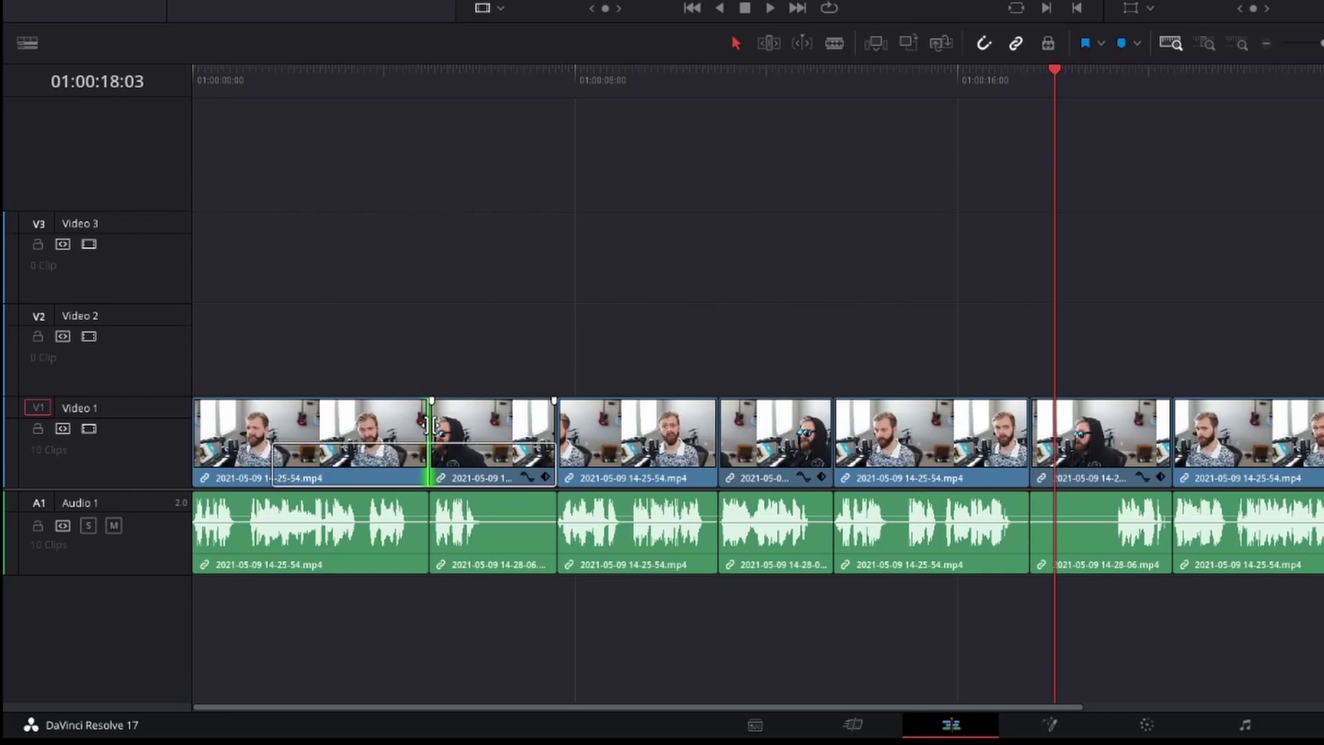
drag(431, 425, 366, 432)
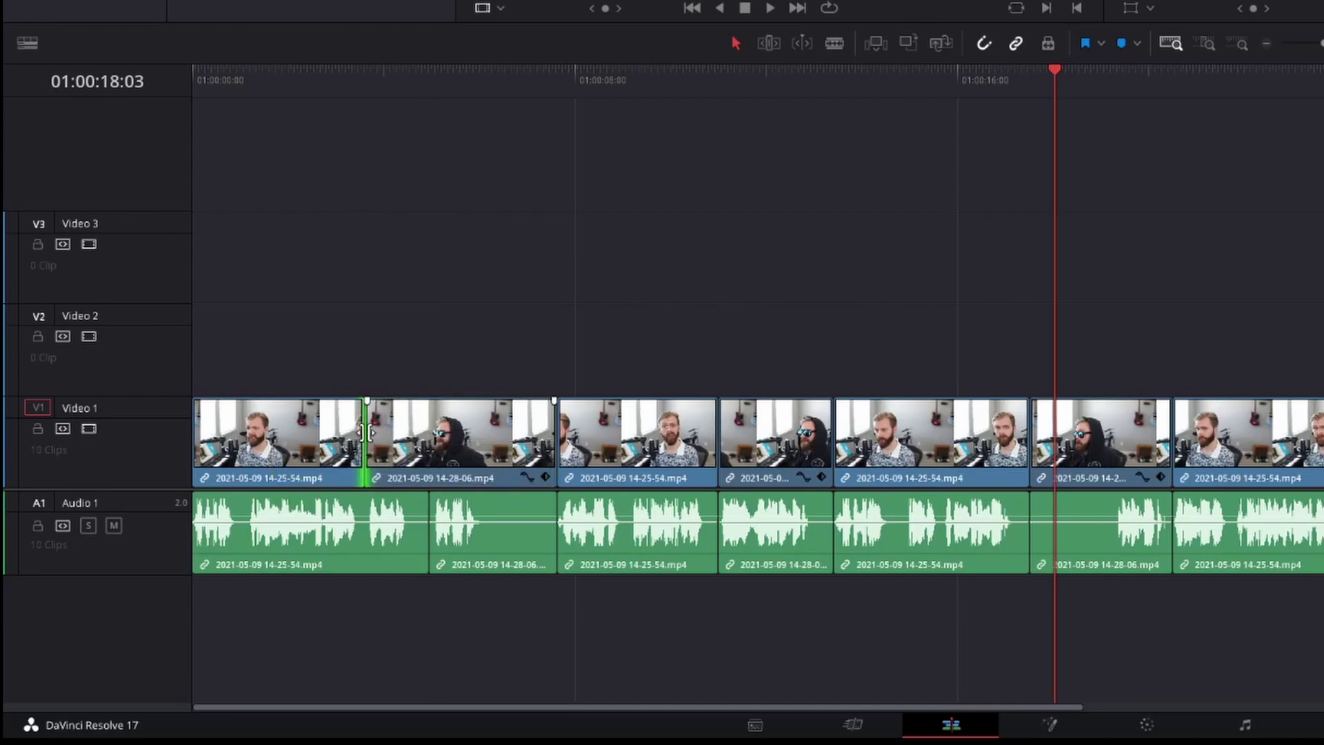
click(389, 282)
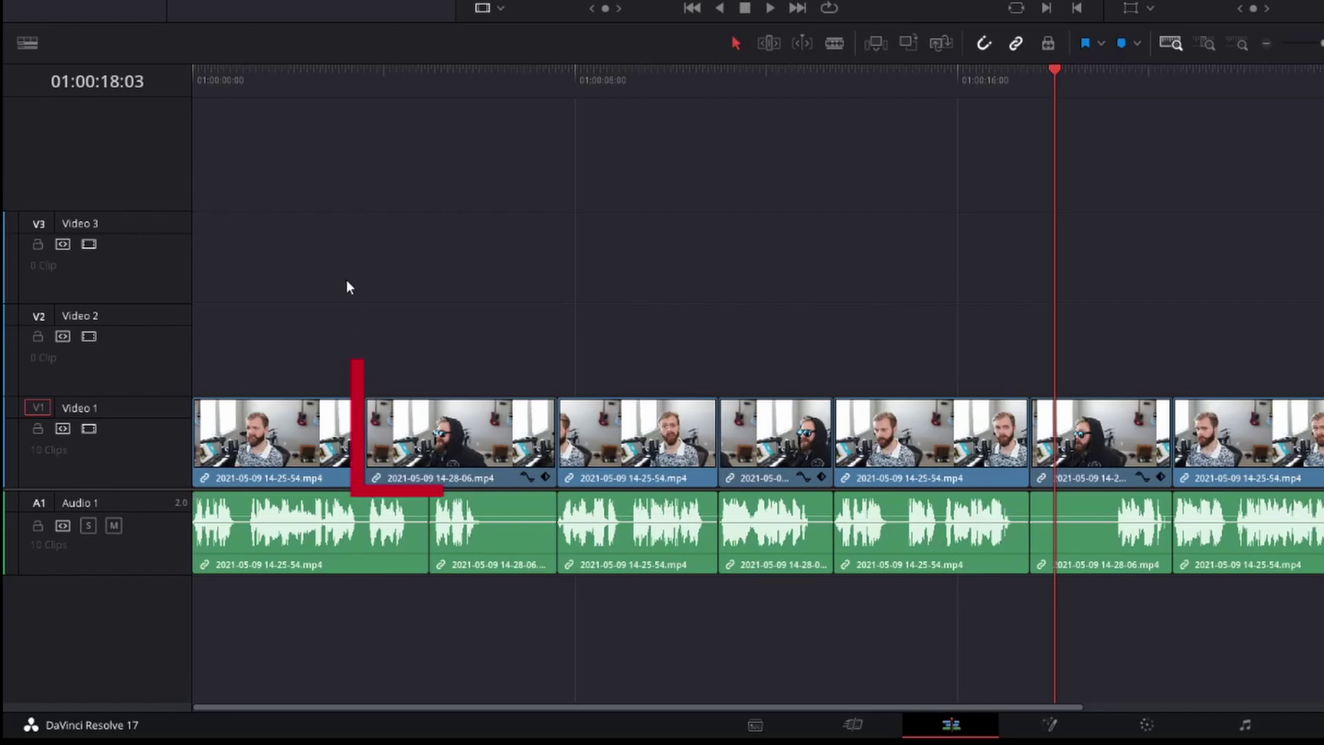
click(337, 96)
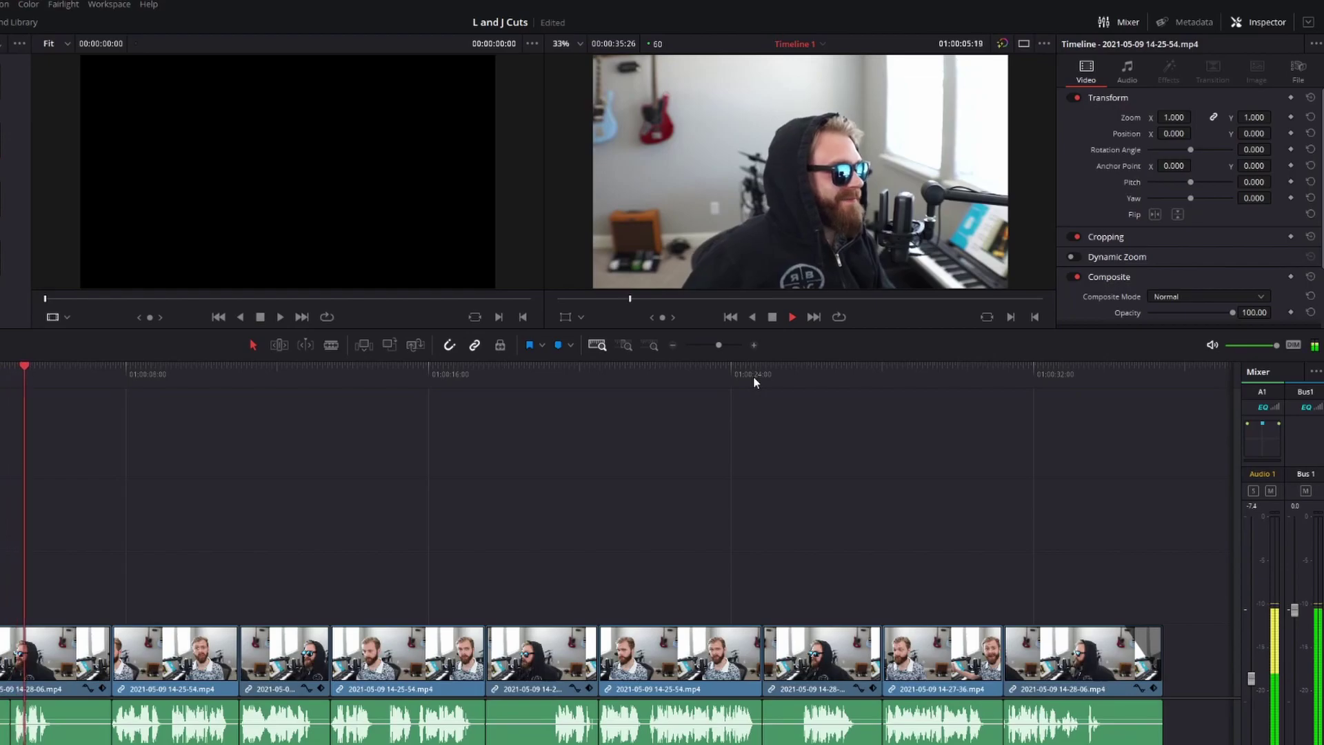
Place L-Cut.png on V2 above the first cut and shorten it.
click(772, 317)
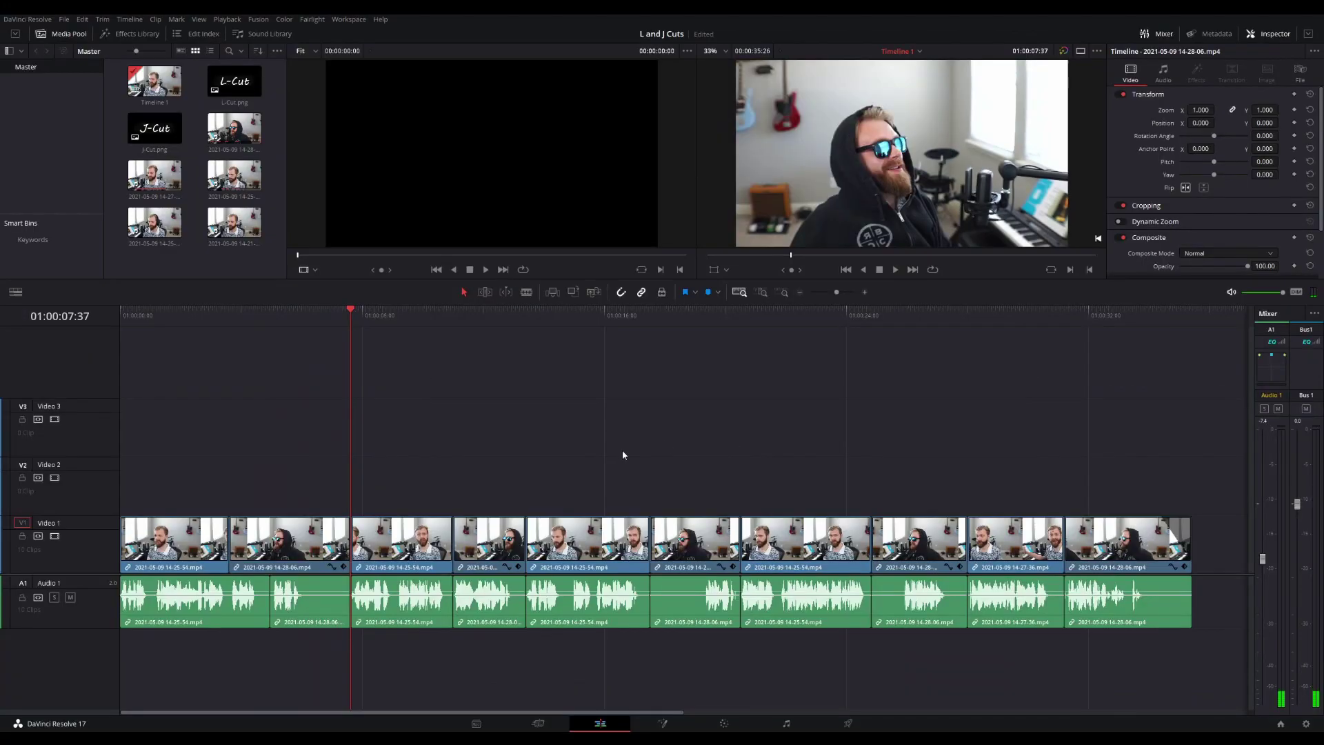
click(228, 89)
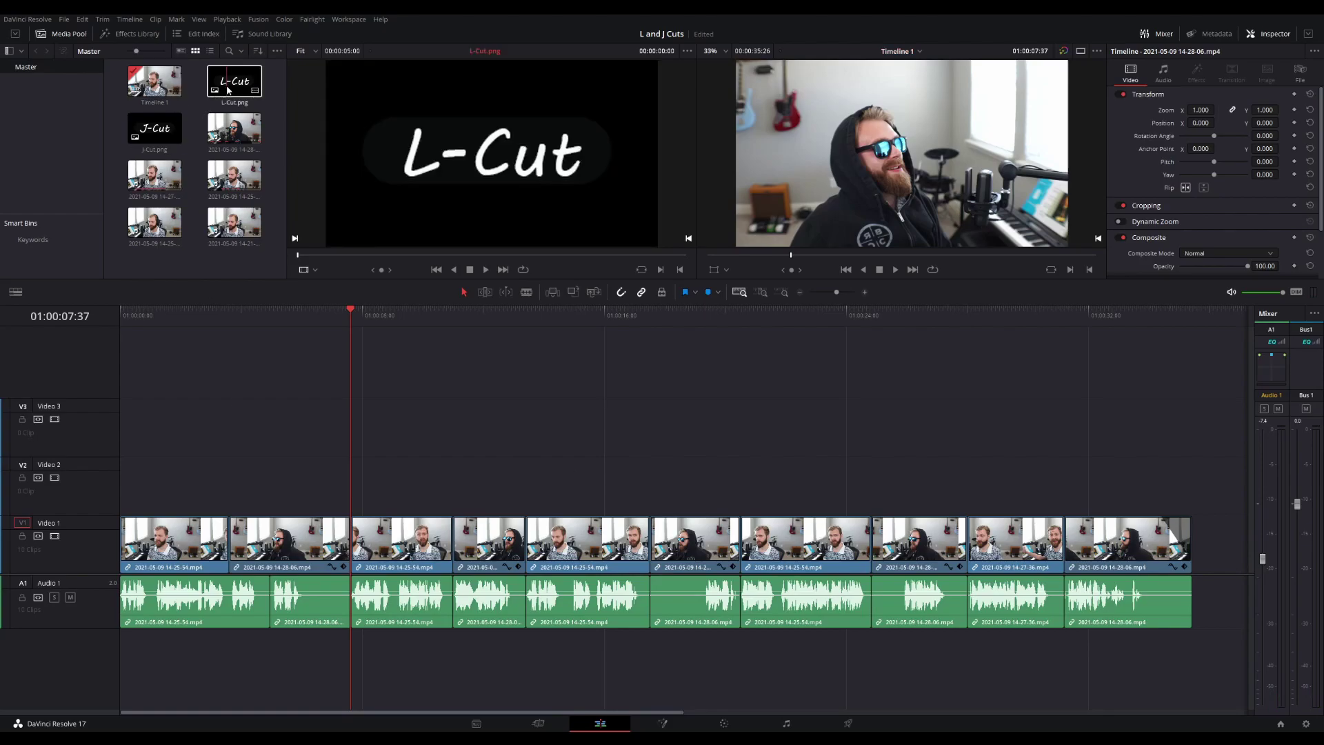
drag(228, 89, 288, 489)
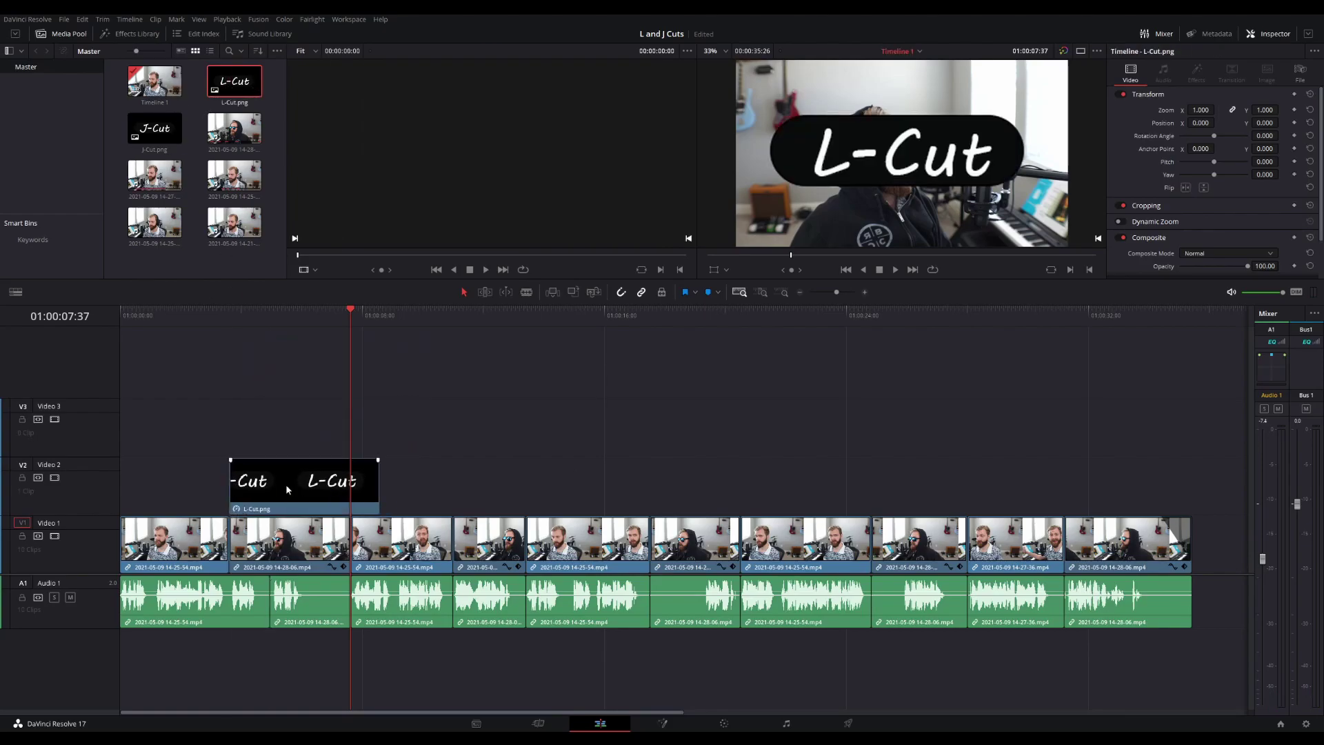
drag(376, 482, 308, 489)
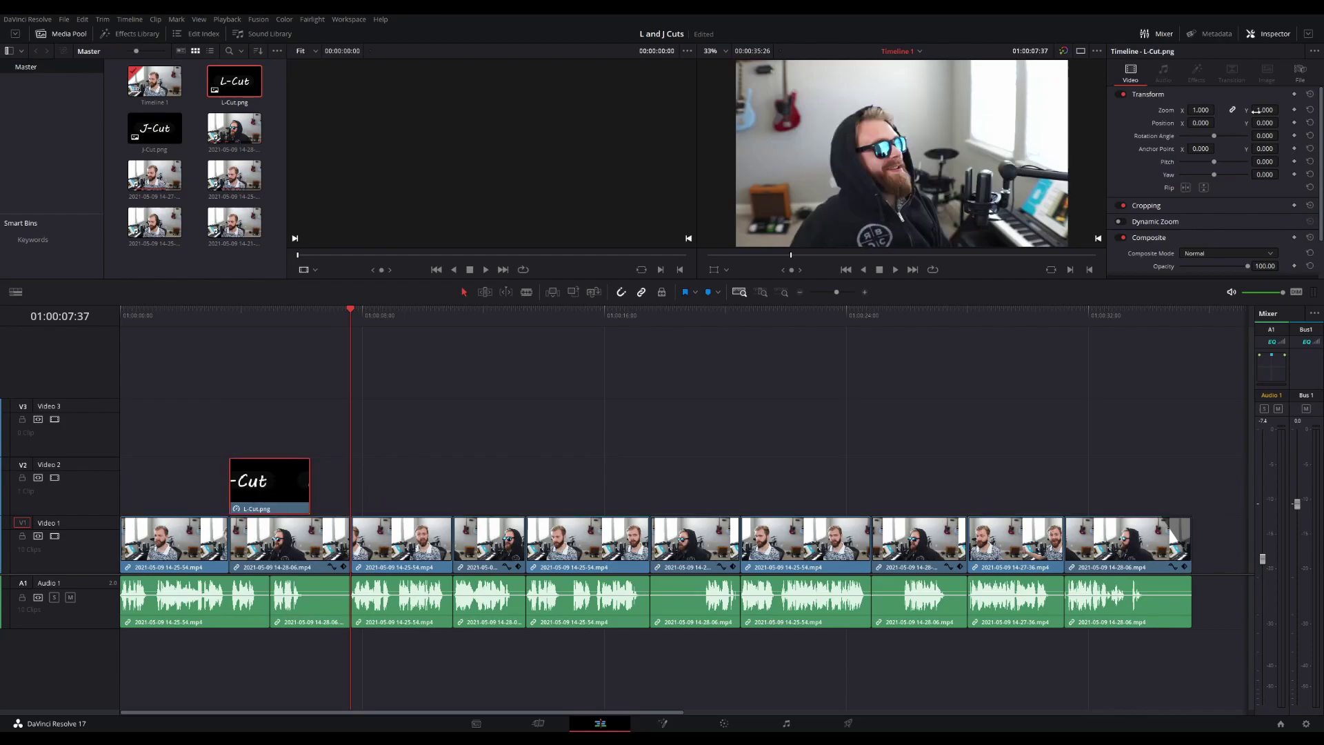
click(270, 400)
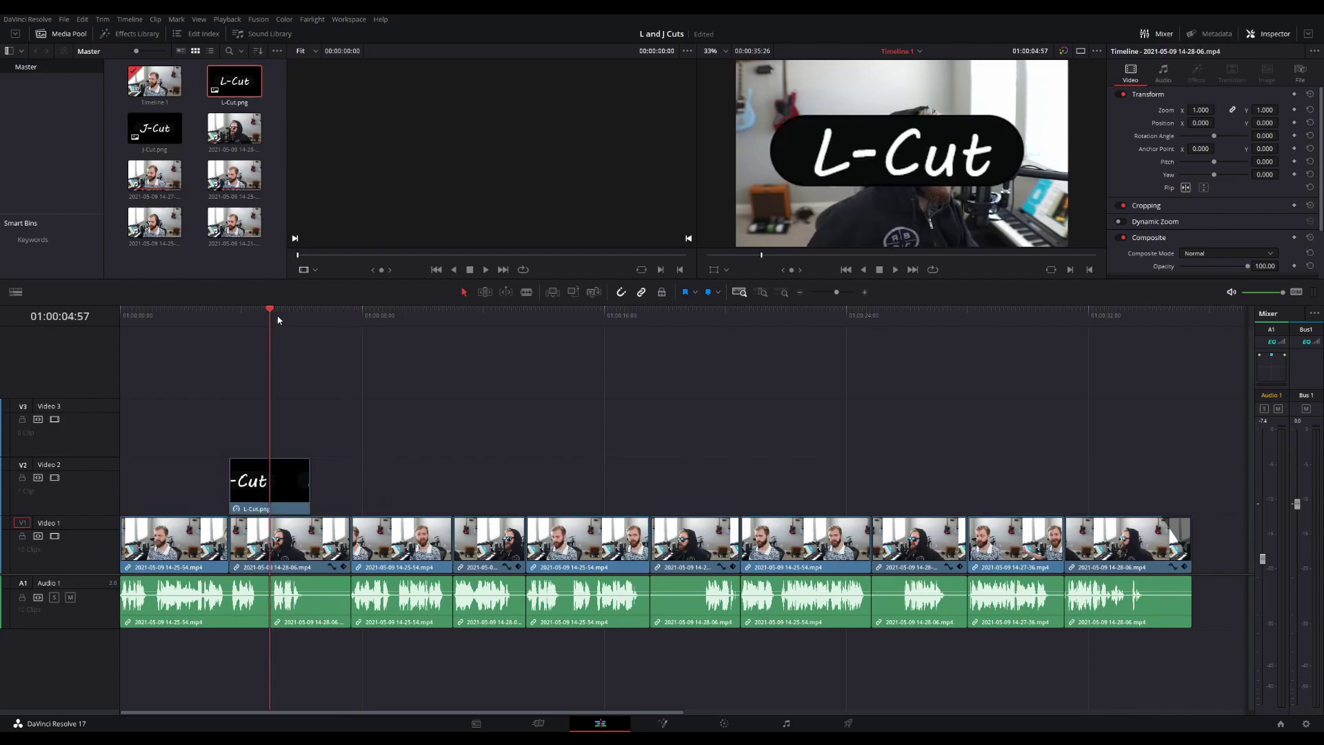
Set the L-Cut overlay's Zoom to 0.29 and raise its Position Y to the frame top.
drag(1263, 109, 1264, 109)
click(1264, 109)
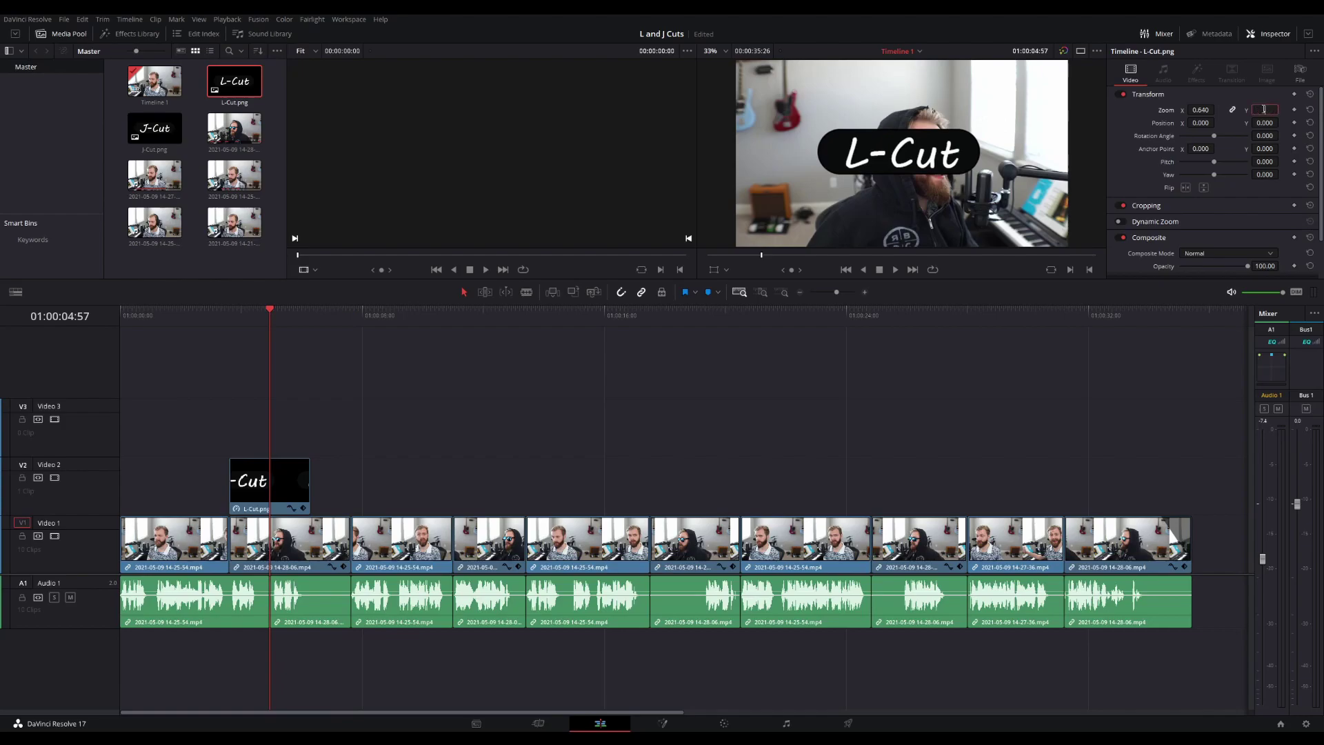
text(0.29)
key(Return)
drag(1265, 123, 1282, 123)
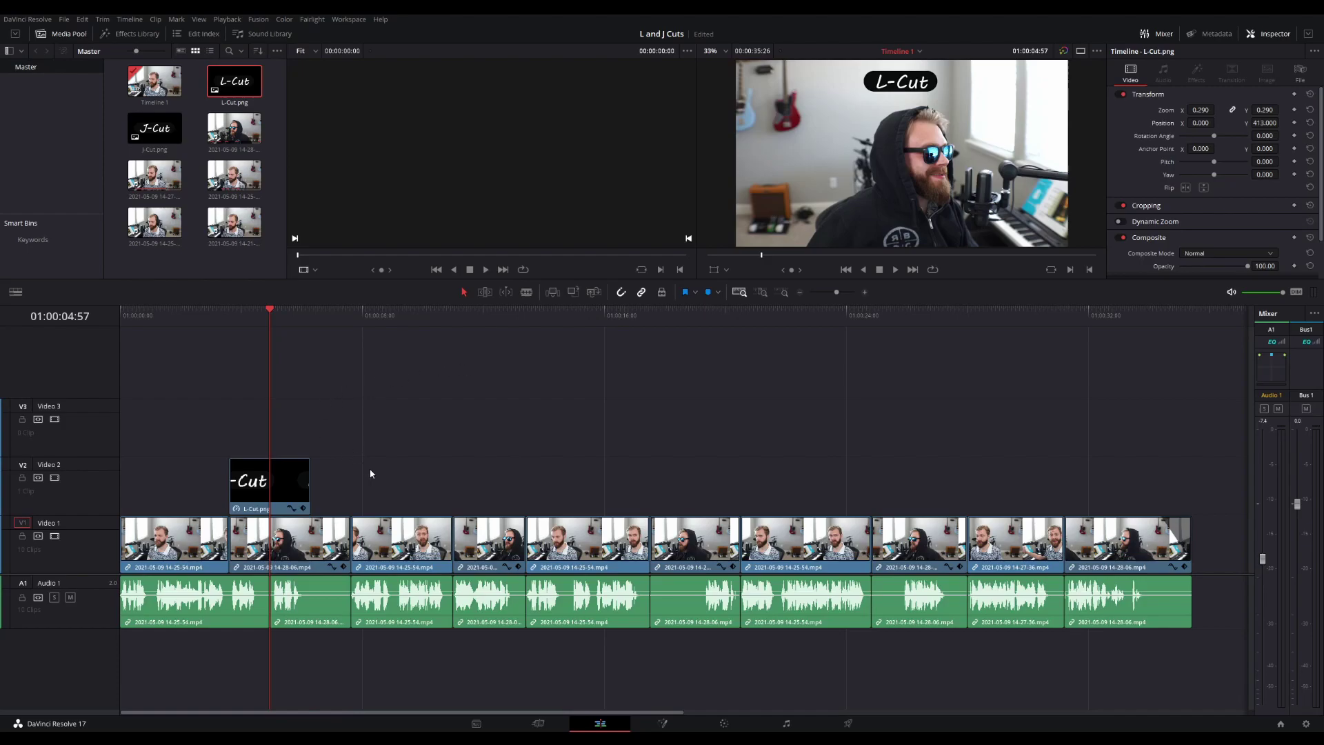
Play back the timeline from before the fourth cut to review it.
click(481, 315)
click(433, 315)
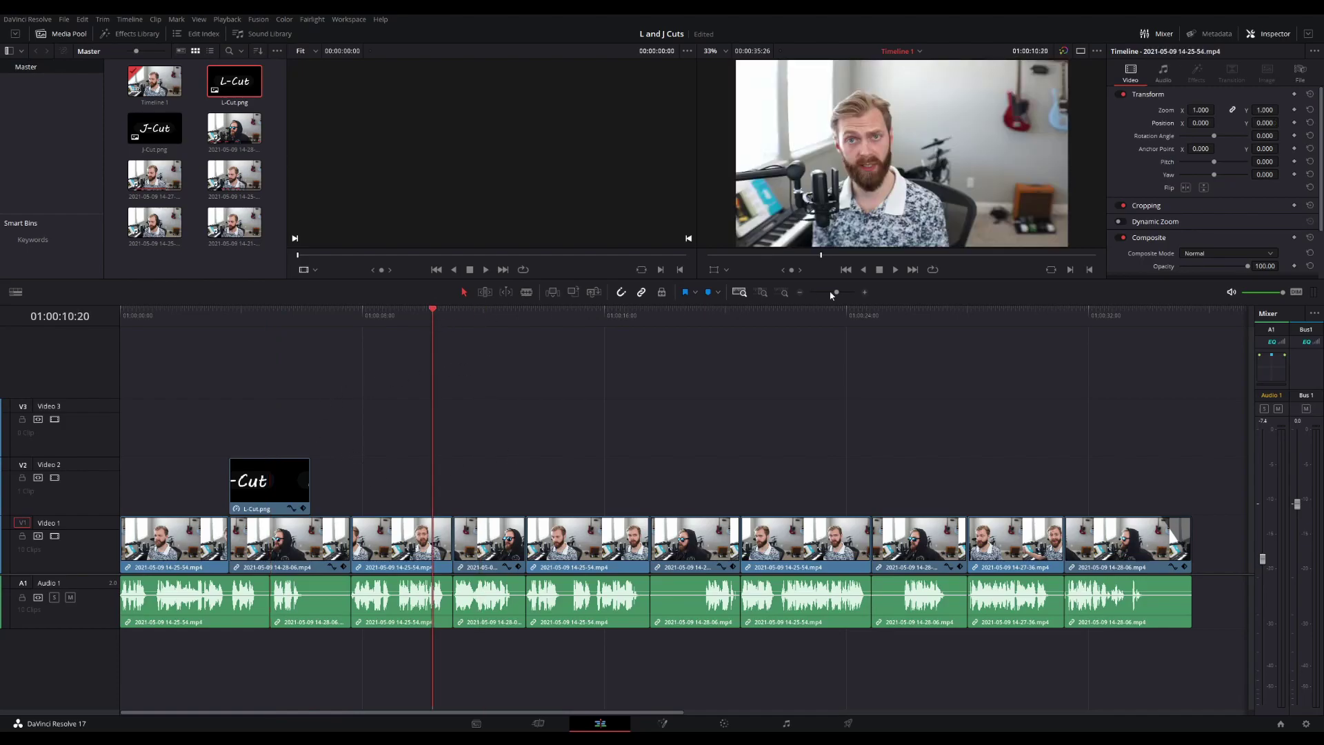
click(896, 270)
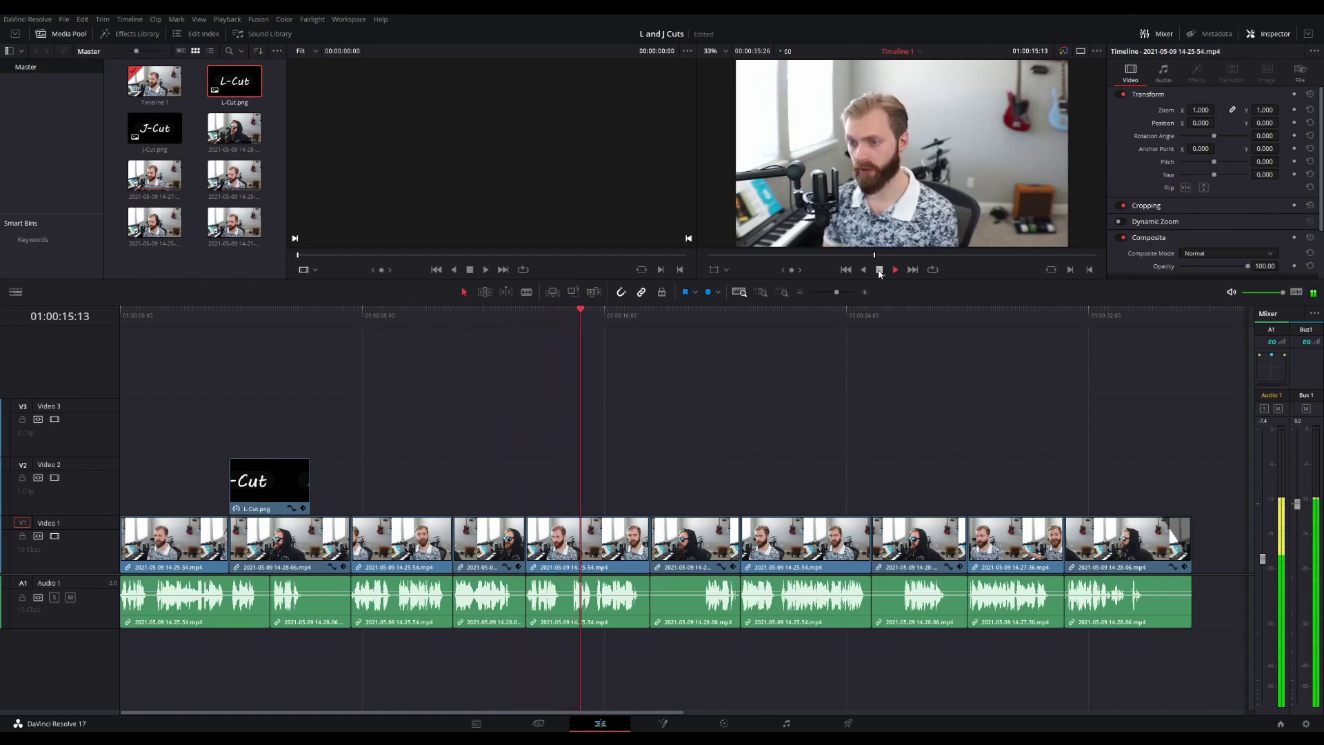
click(879, 271)
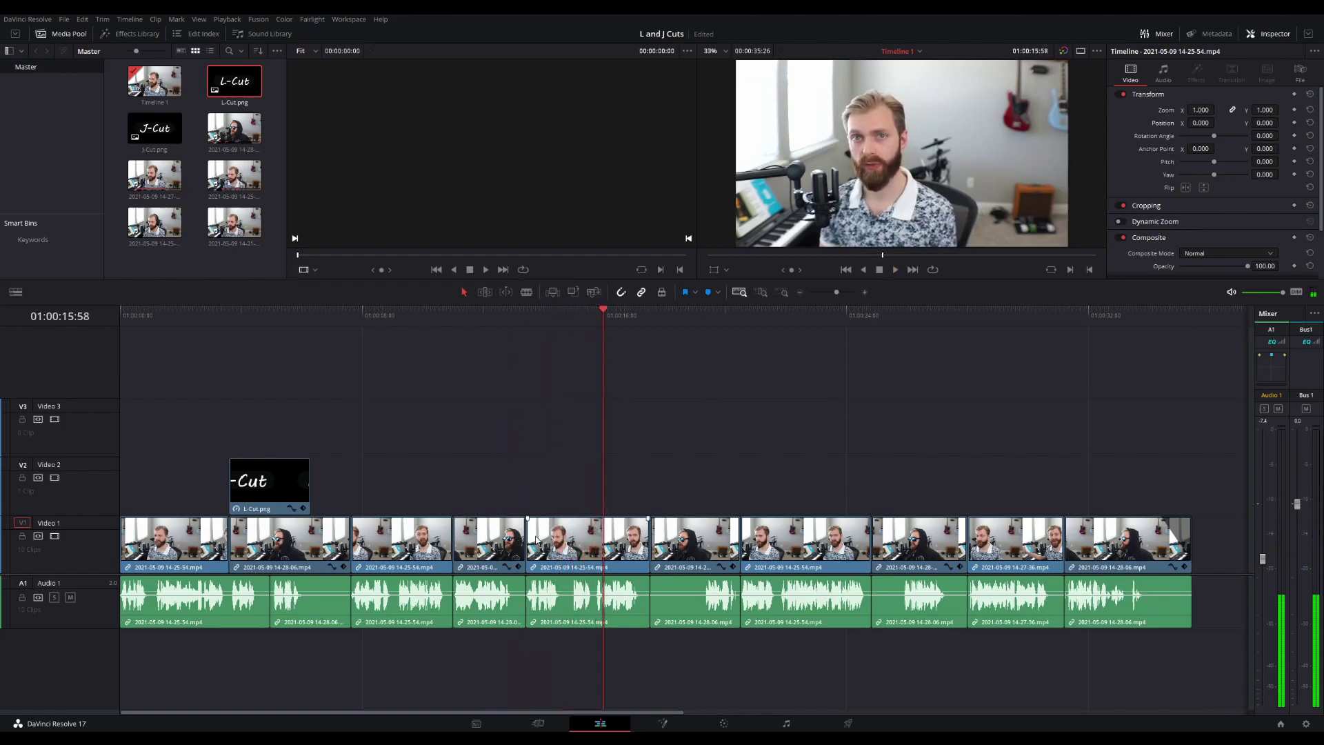
Roll the V1 video edit between clips 4 and 5 later by 01:09, then replay it.
click(528, 535)
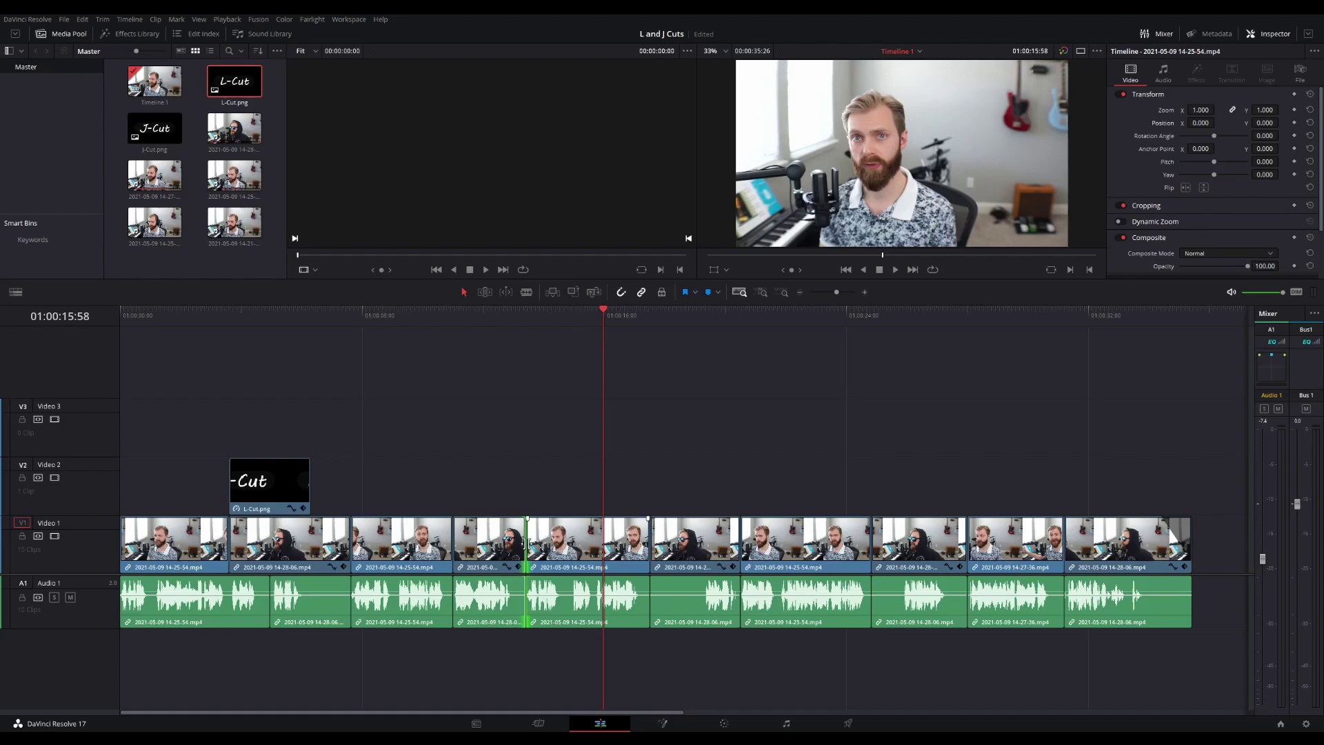
drag(528, 541, 570, 545)
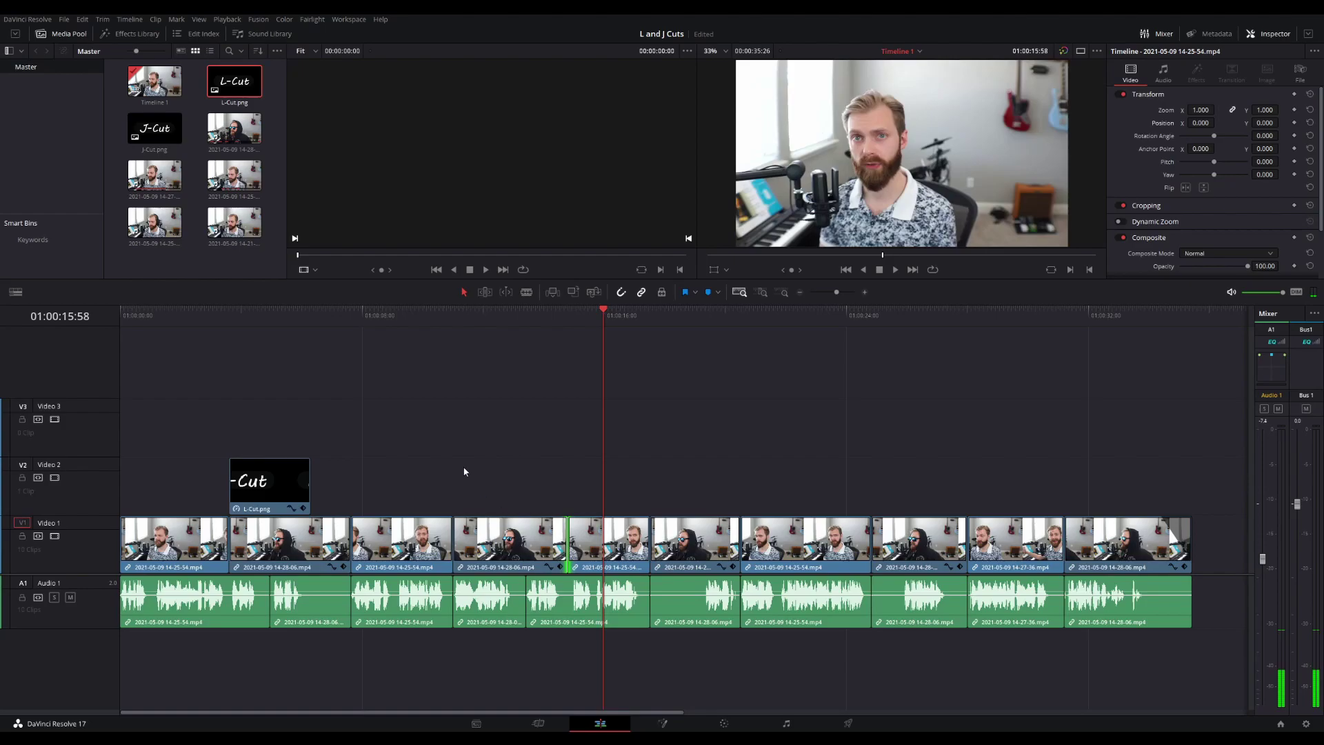
click(437, 313)
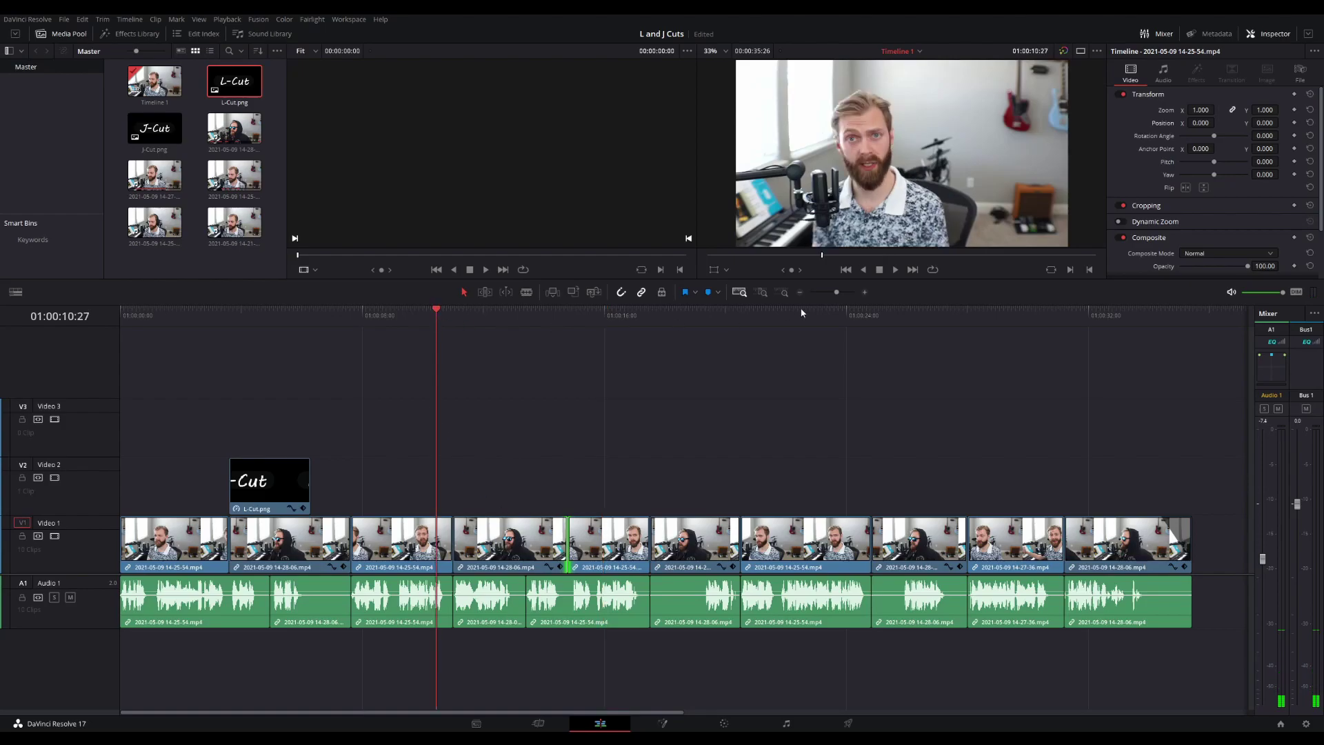
click(895, 271)
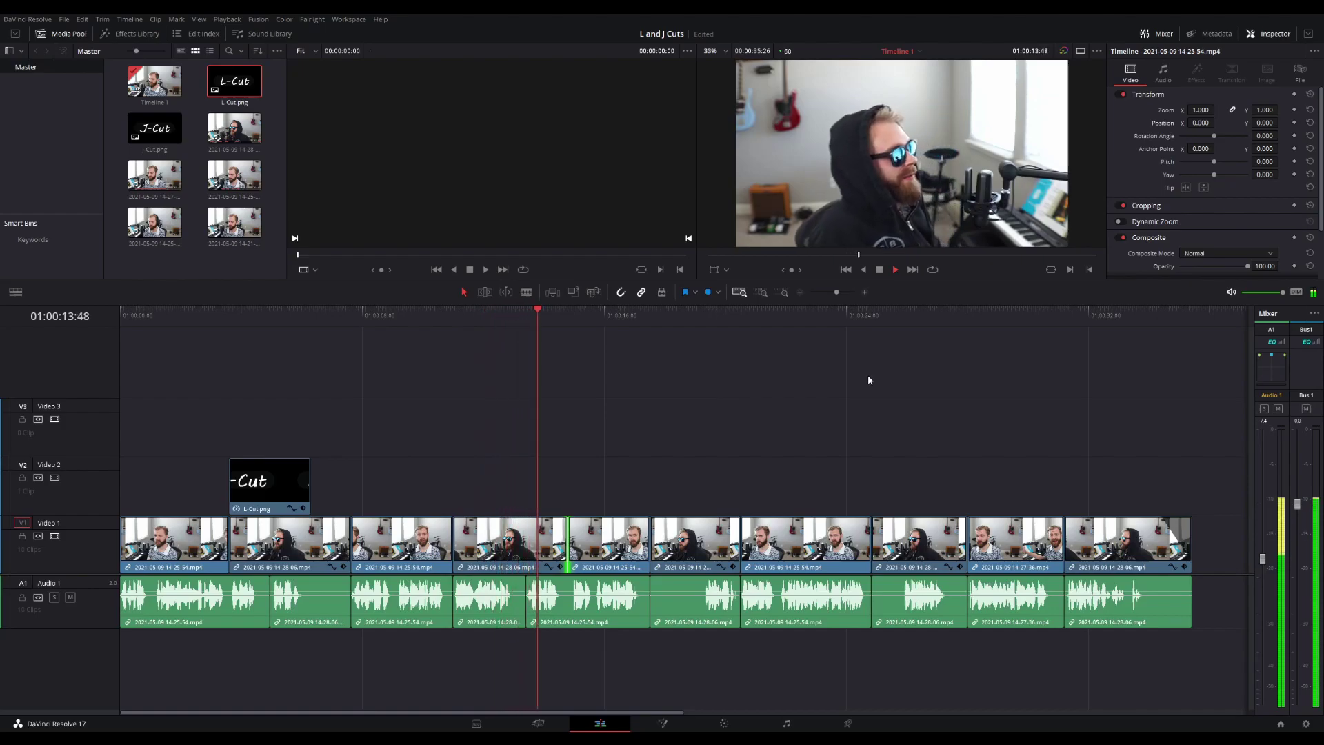
click(879, 270)
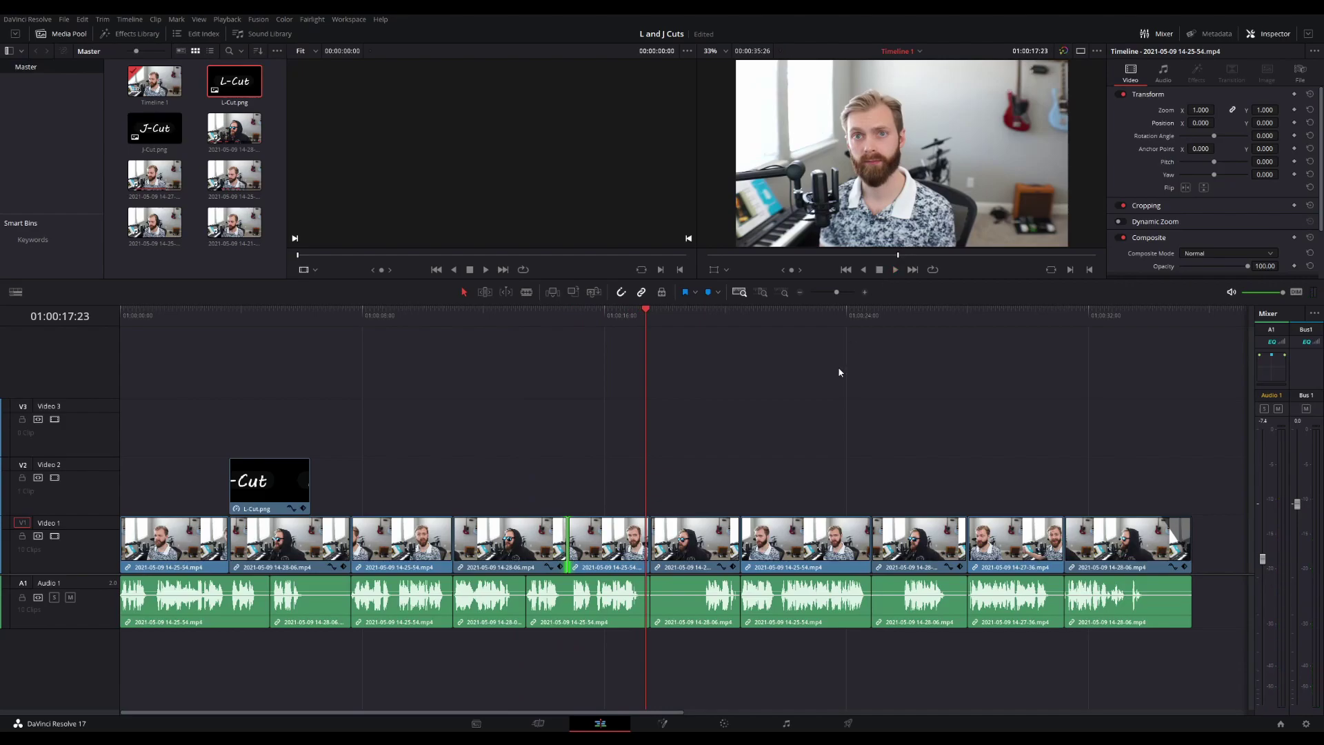
Drag J-Cut.png from the Media Pool onto V2 directly above the J cut.
click(254, 90)
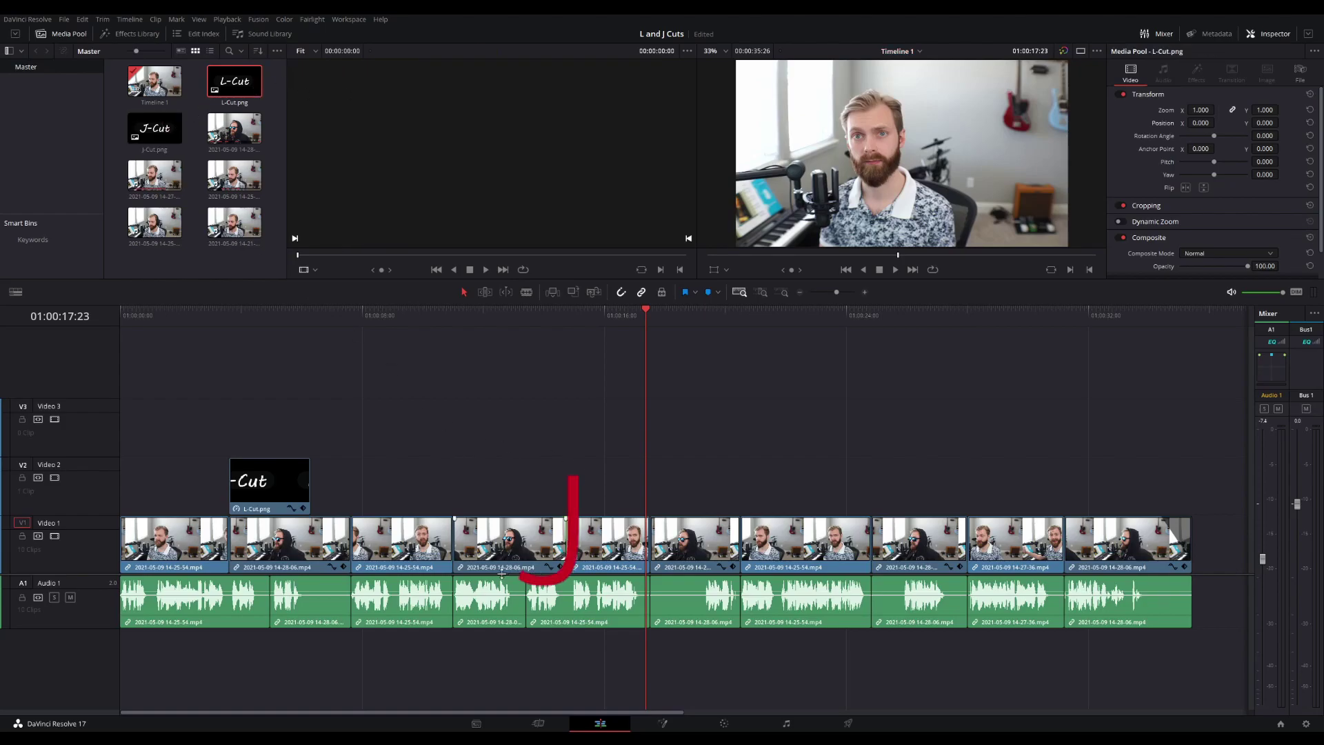
click(155, 129)
drag(154, 128, 531, 496)
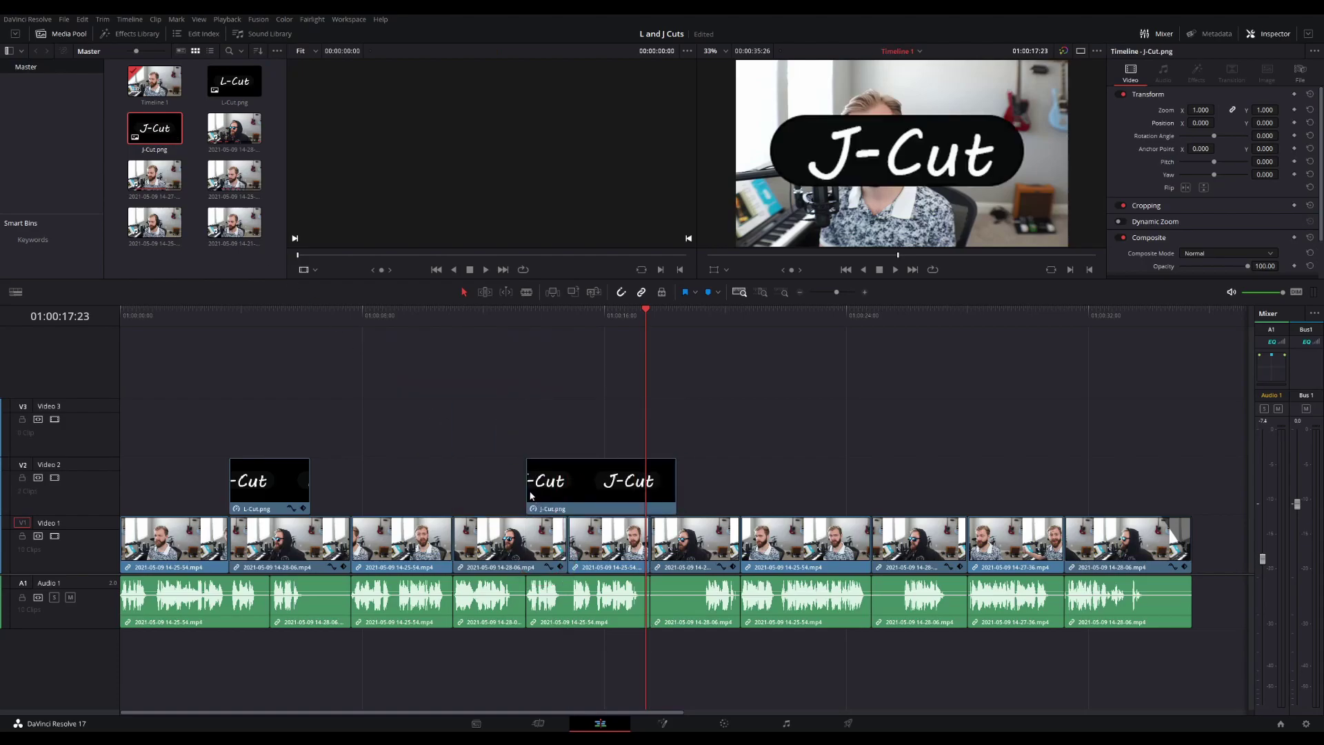